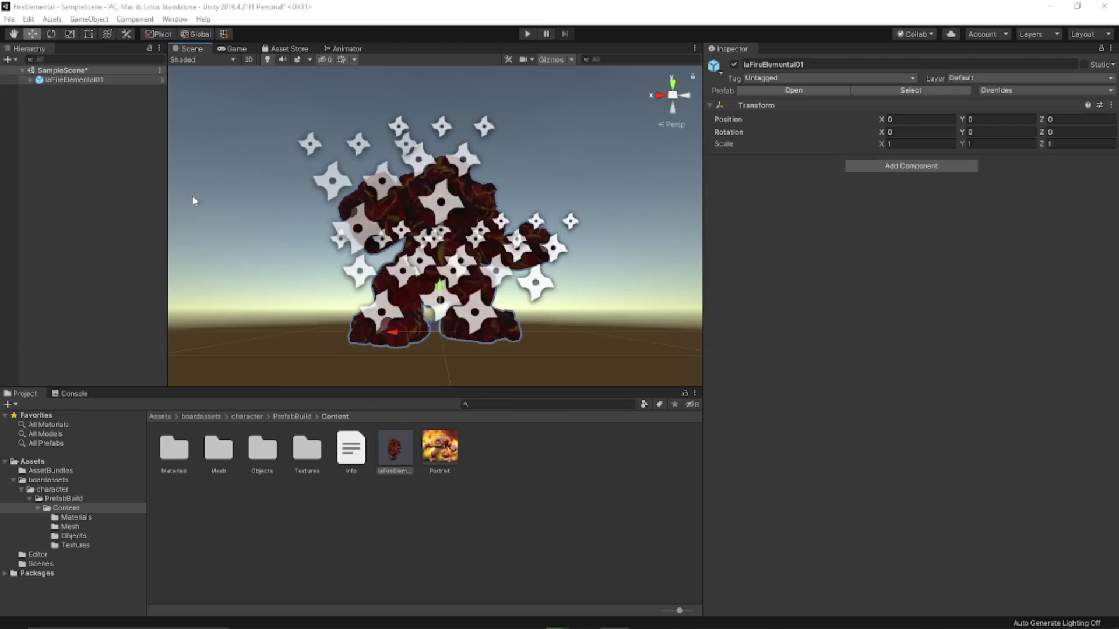
Add an Audio Source component to the laFireElemental01 object in the scene.
left_click(80, 81)
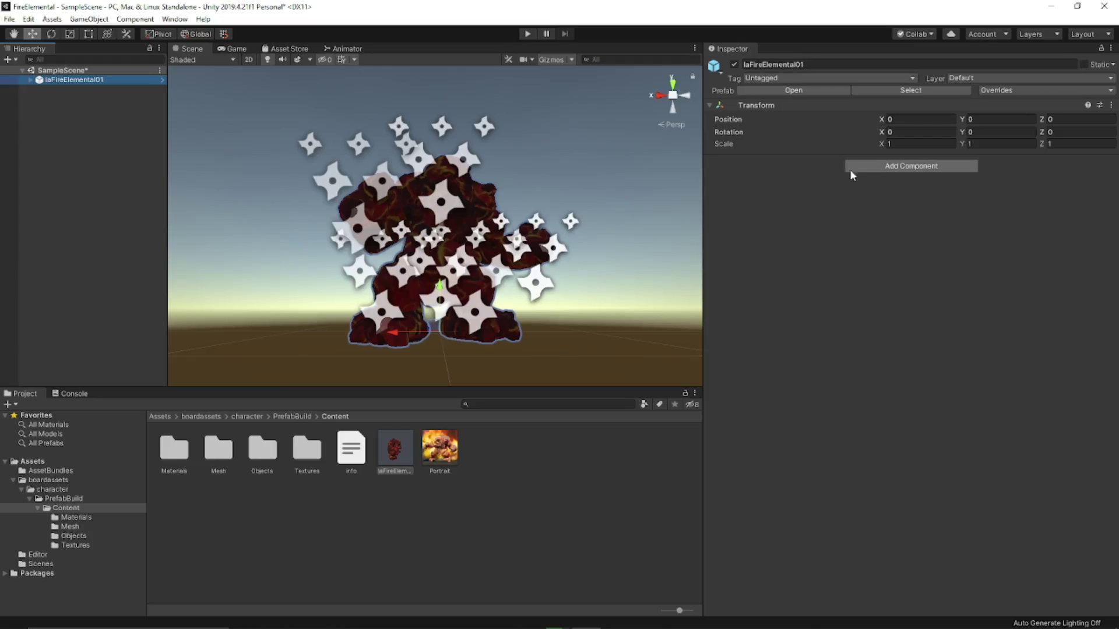
left_click(921, 166)
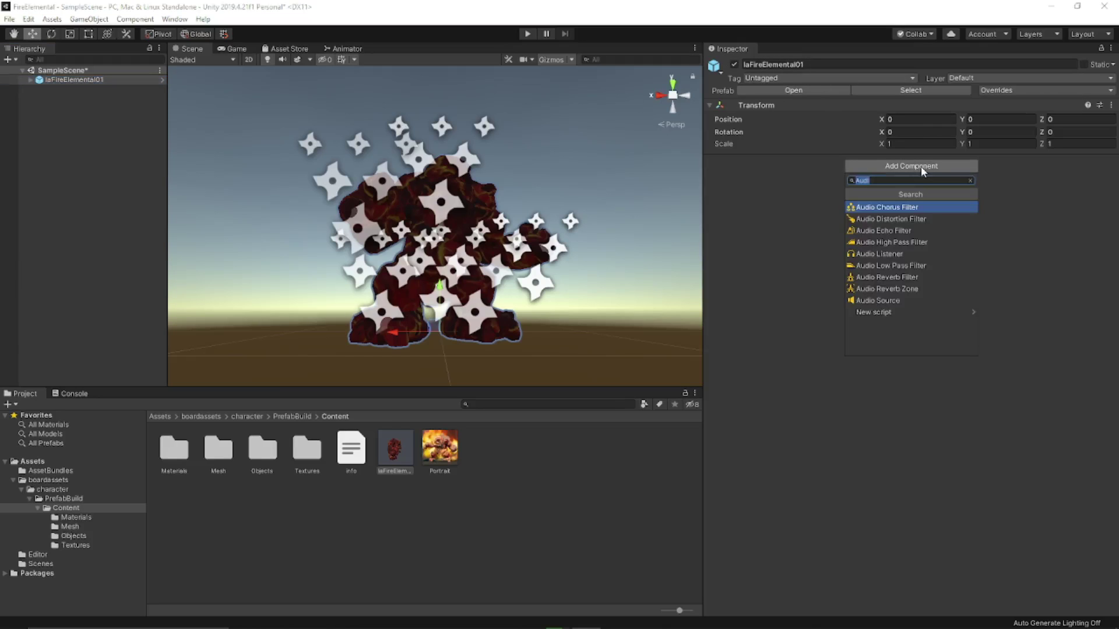
type("Audio S")
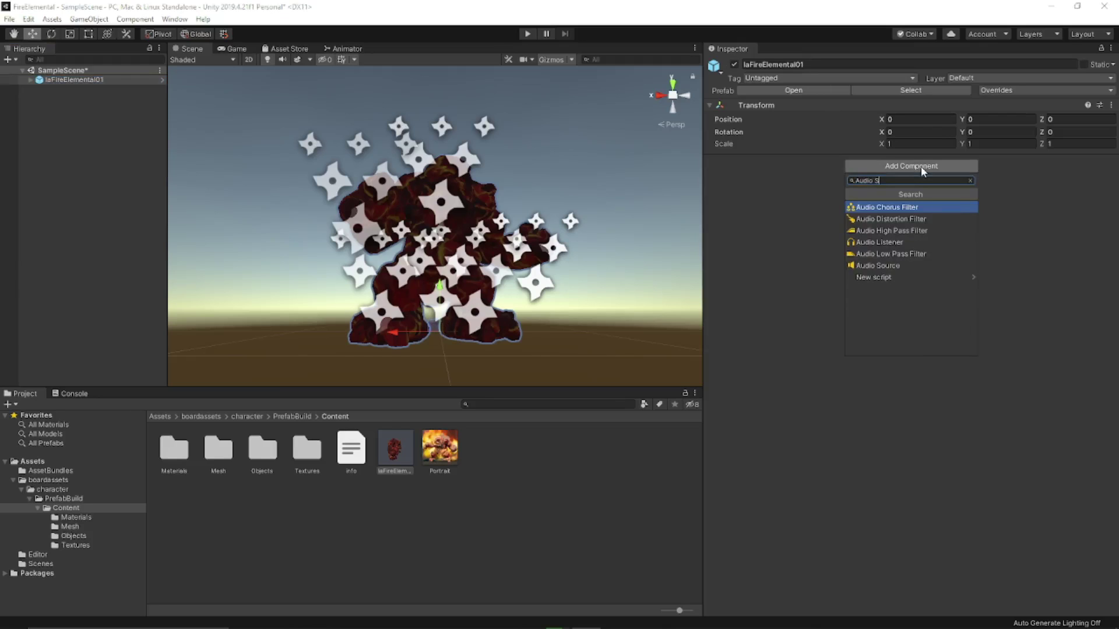
key("BackSpace")
key("BackSpace")
type("S")
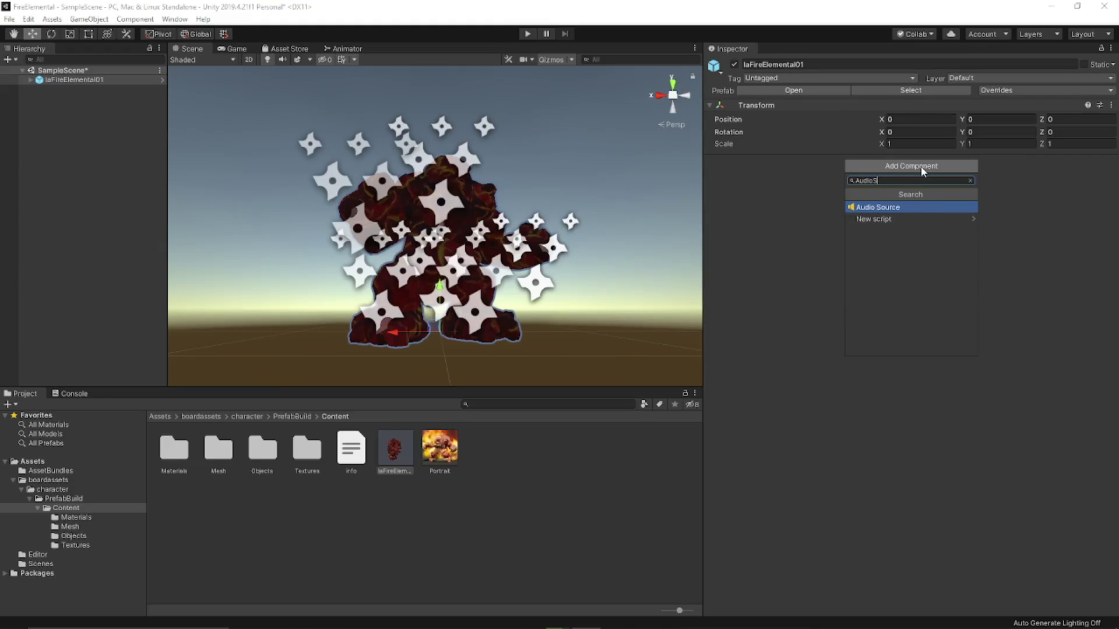
left_click(895, 208)
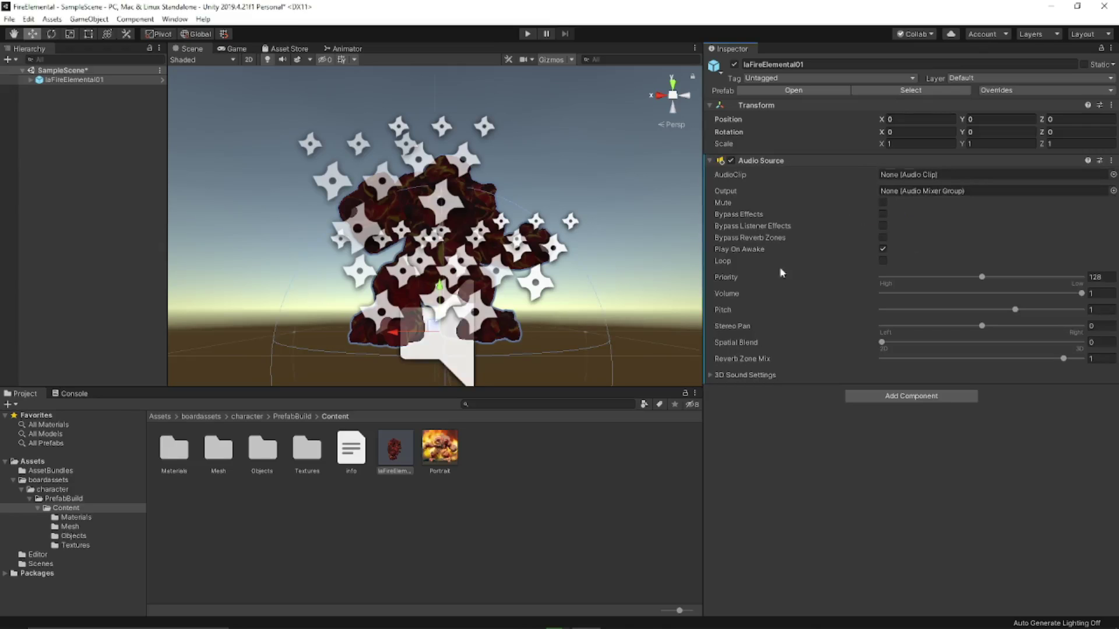
mouse_move(799, 313)
Create a folder named Audio inside the project's Content folder.
right_click(478, 449)
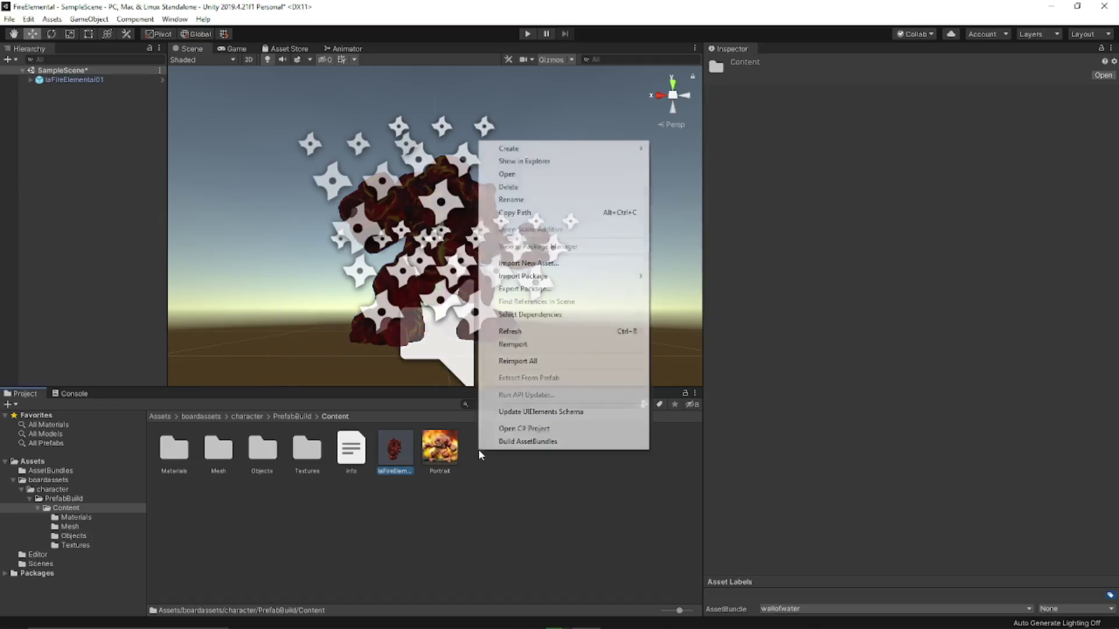
mouse_move(527, 149)
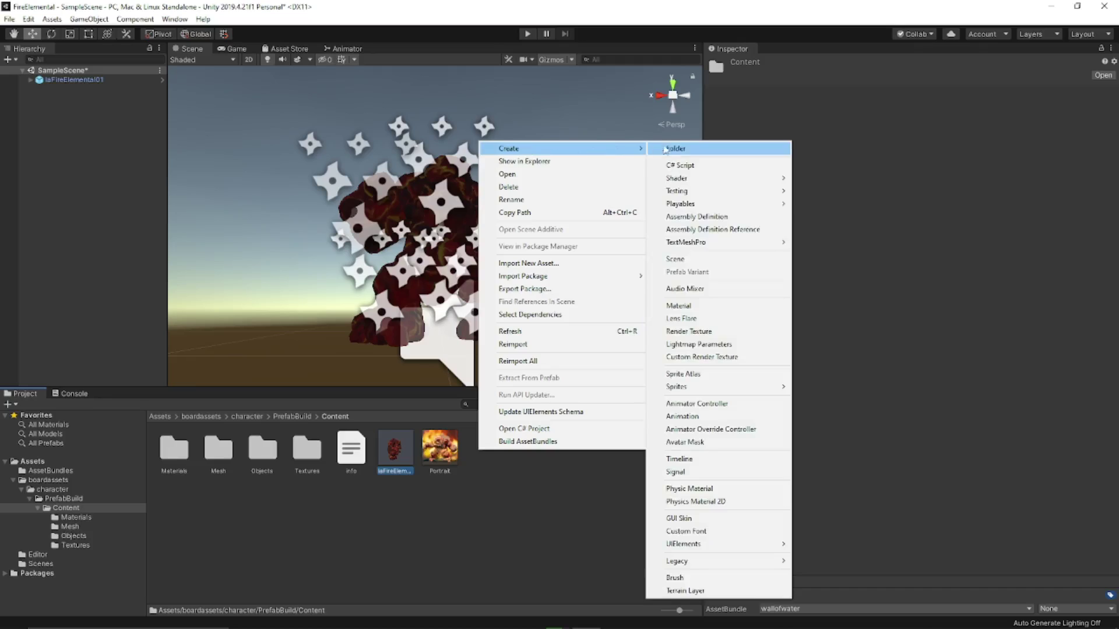
left_click(674, 147)
type("Audio")
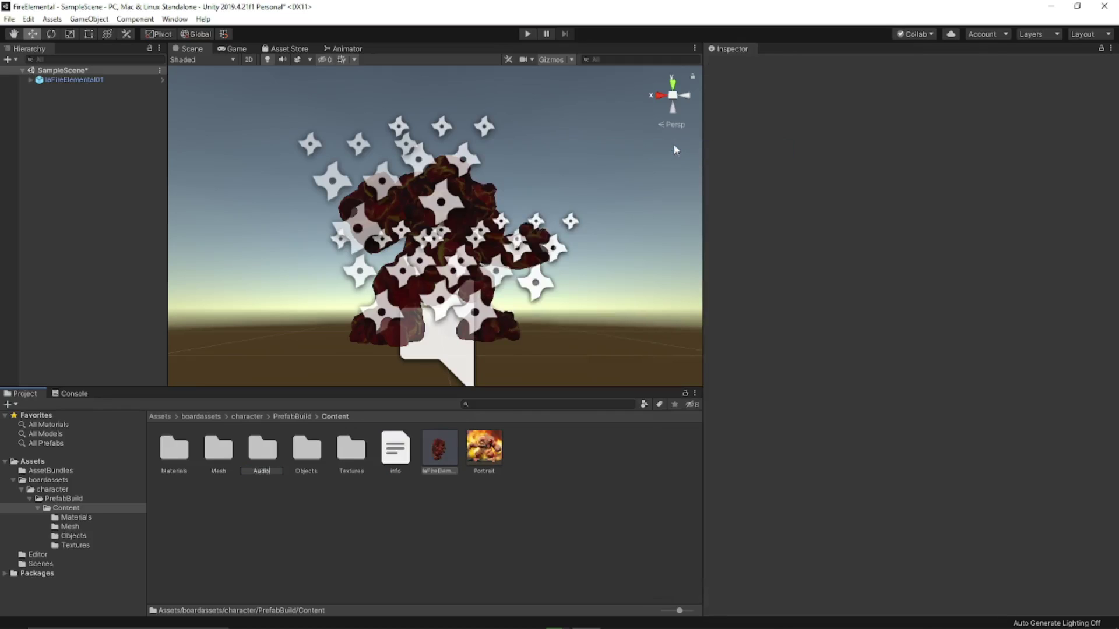
key("Return")
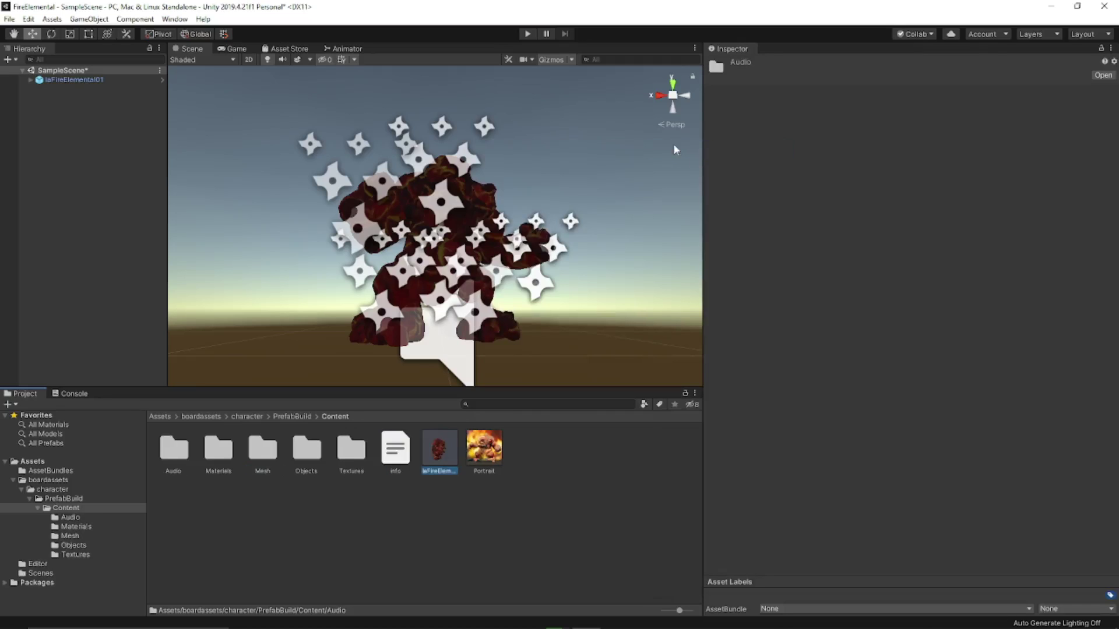
Import the campfire-1.wav sound file as a new asset into the Audio folder.
double_click(185, 458)
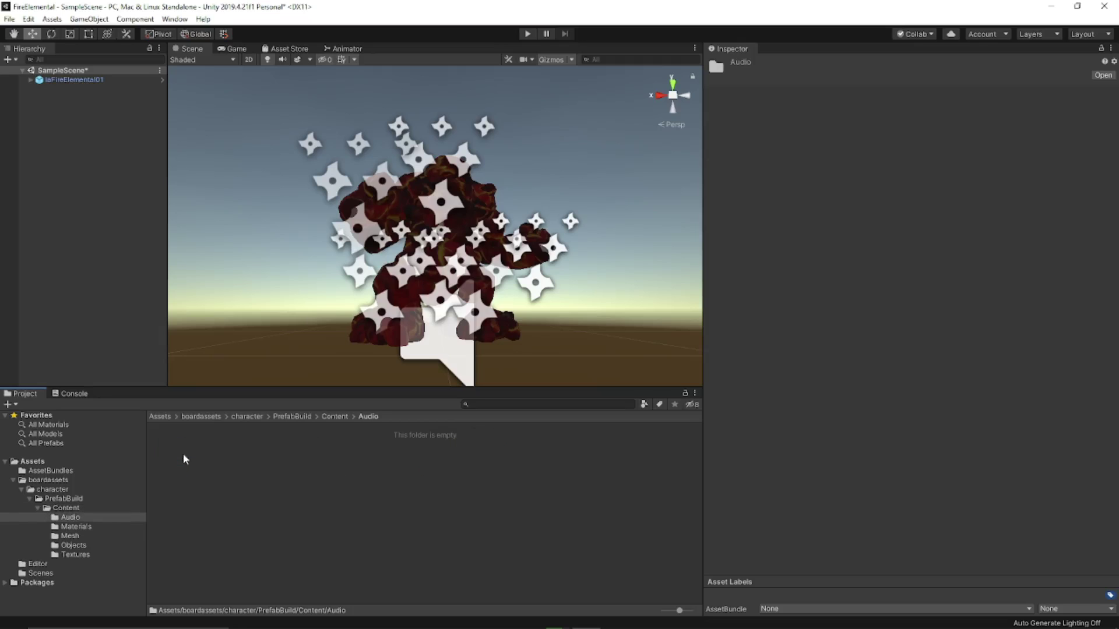
right_click(285, 477)
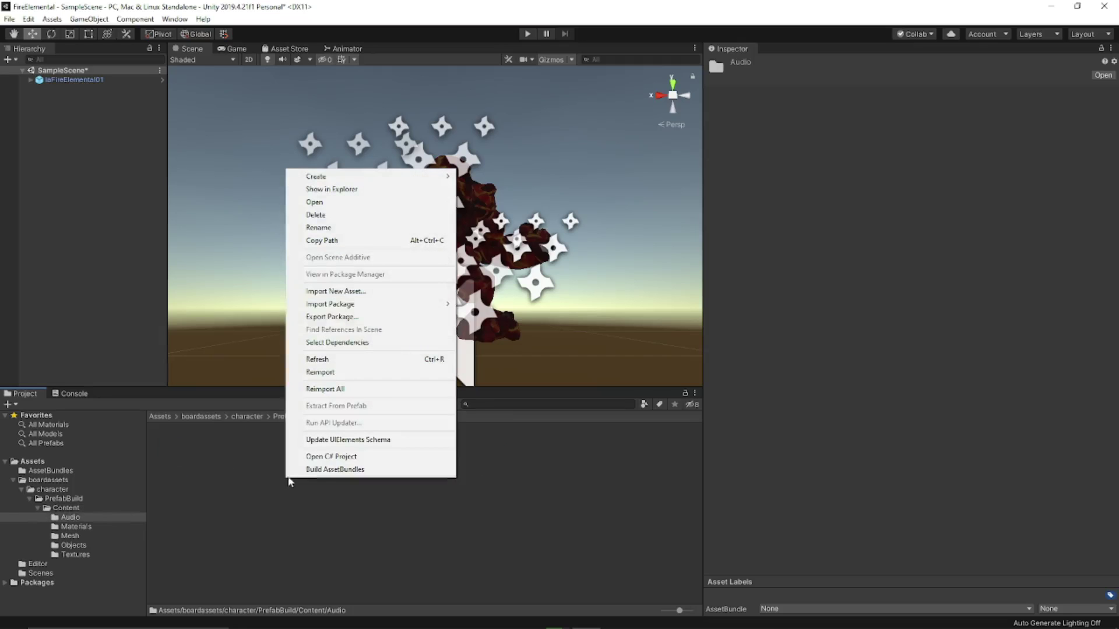
left_click(352, 292)
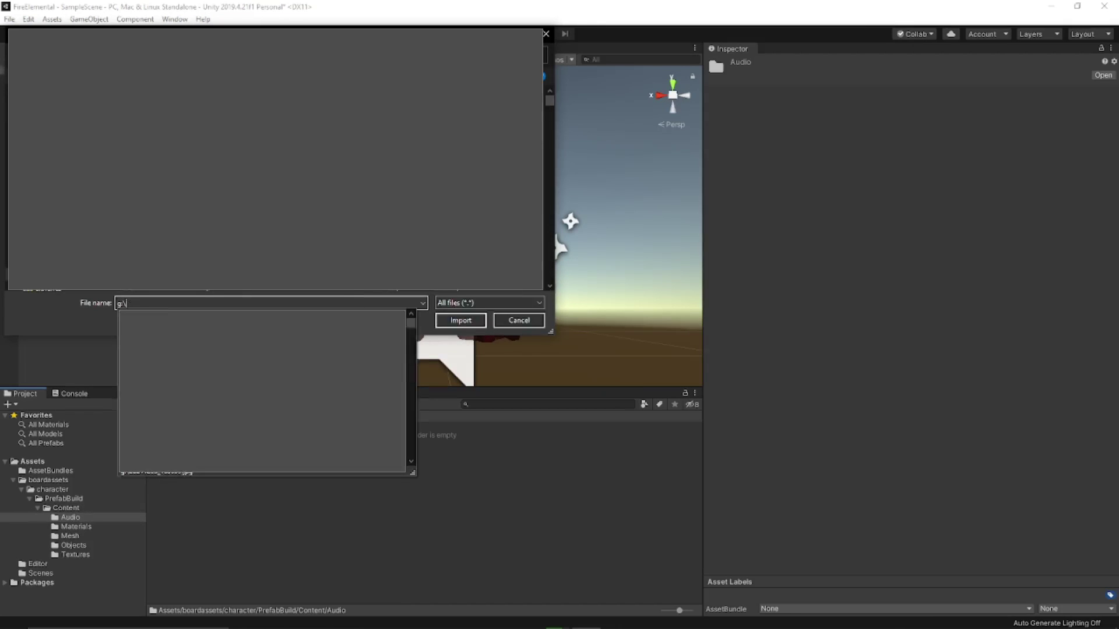
type("cam")
key("BackSpace")
key("BackSpace")
key("BackSpace")
key("BackSpace")
key("BackSpace")
key("BackSpace")
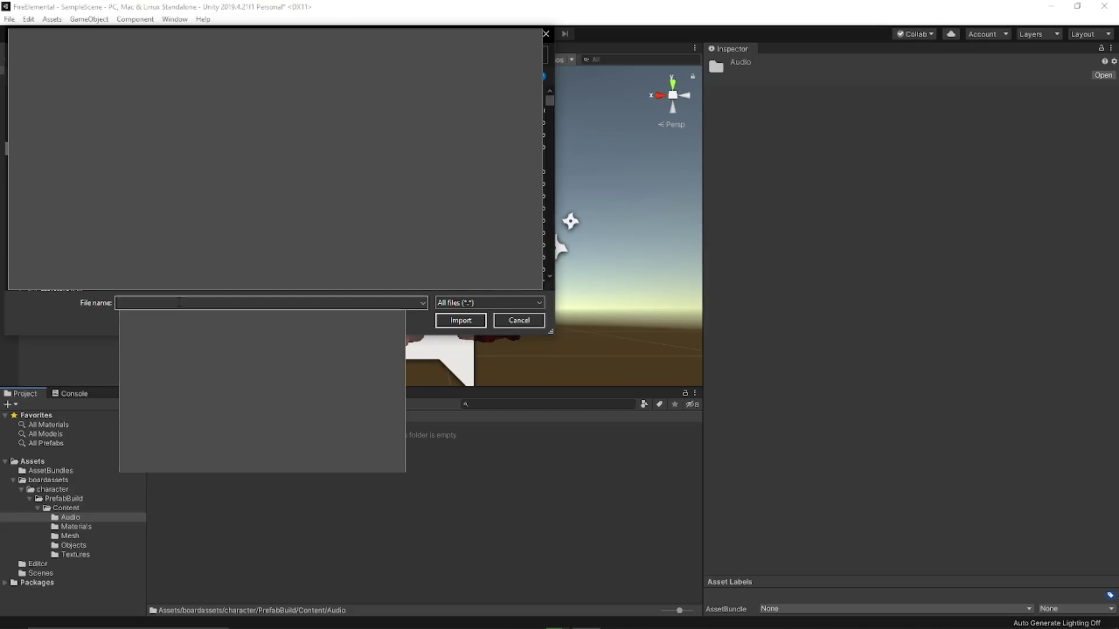
type("cam")
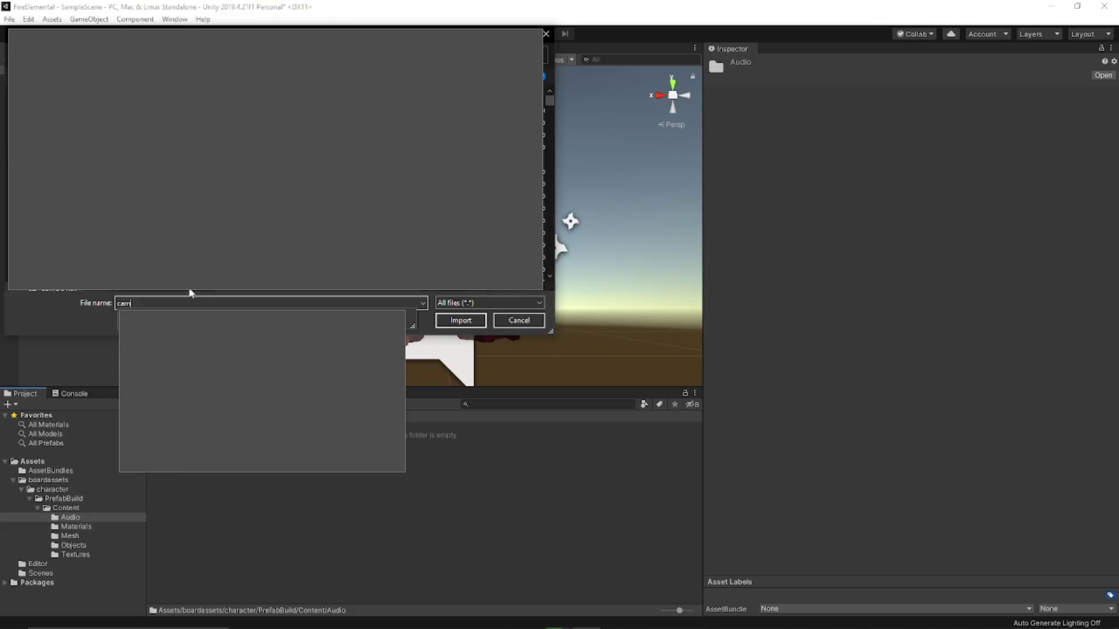
key("Return")
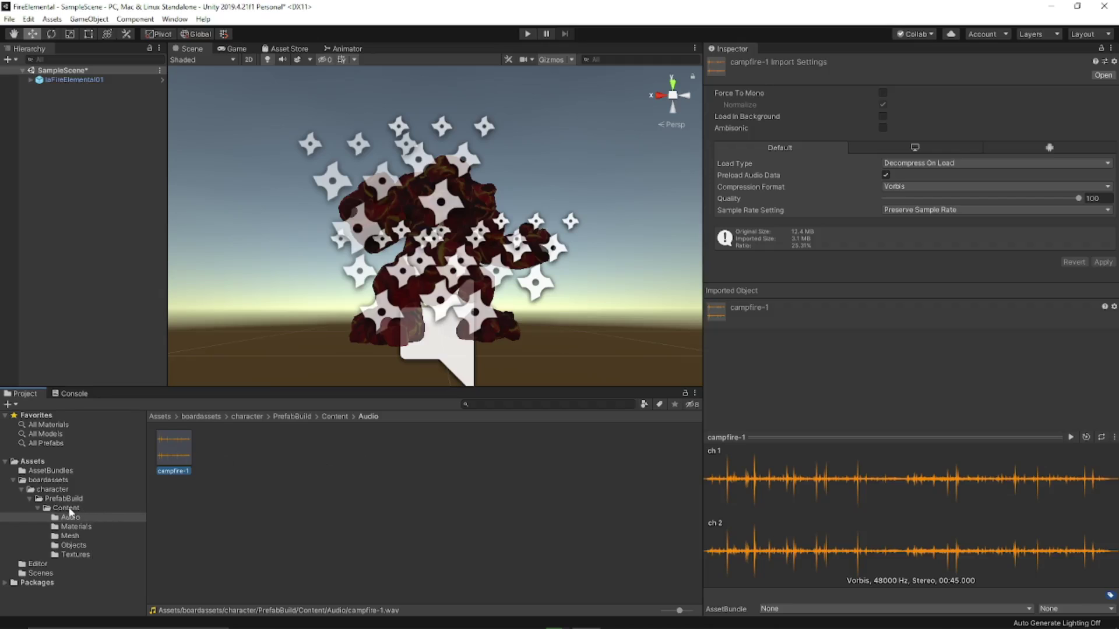
Assign the campfire-1 sound as the AudioClip of laFireElemental01's Audio Source.
left_click(78, 79)
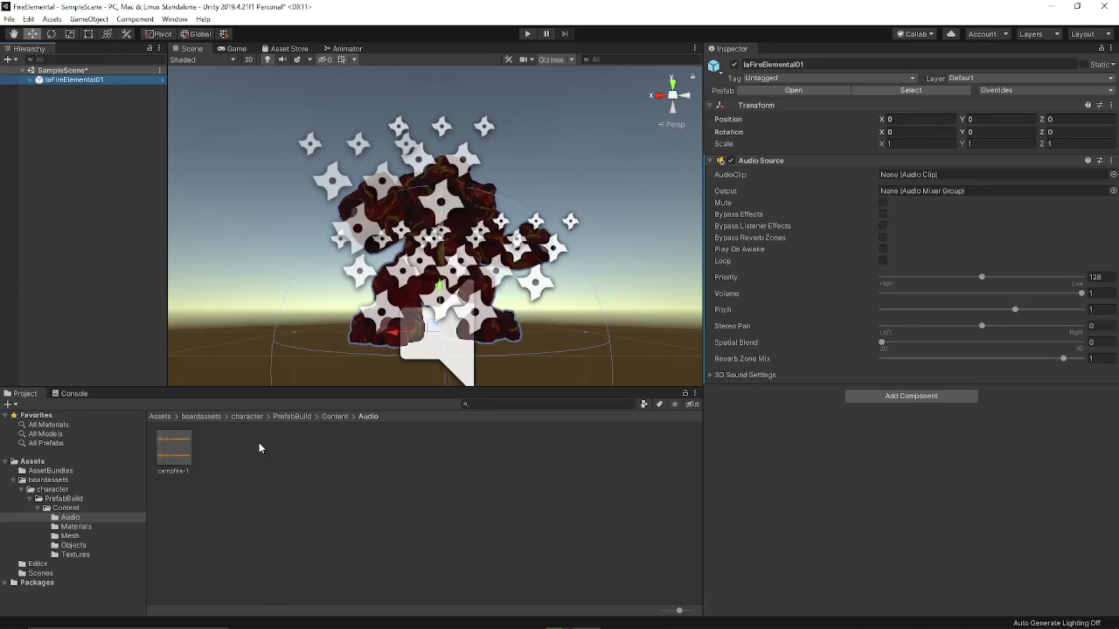
left_click_drag(177, 448, 896, 172)
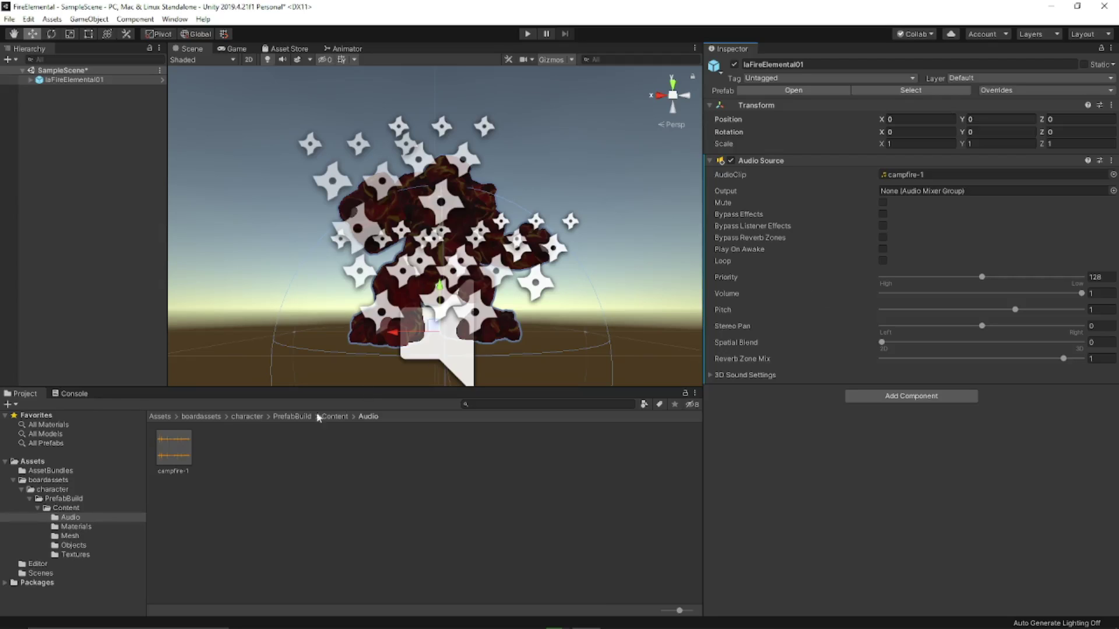
Assign the Audio folder in Content to the lafireelemental01 asset bundle and build the asset bundles.
left_click(336, 417)
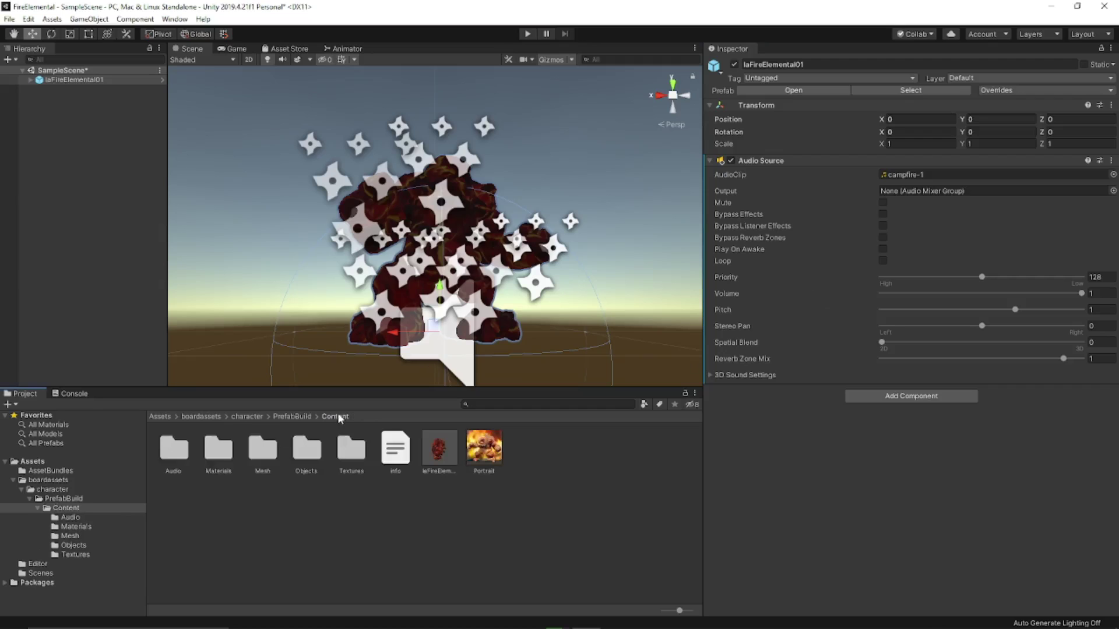
left_click(179, 460)
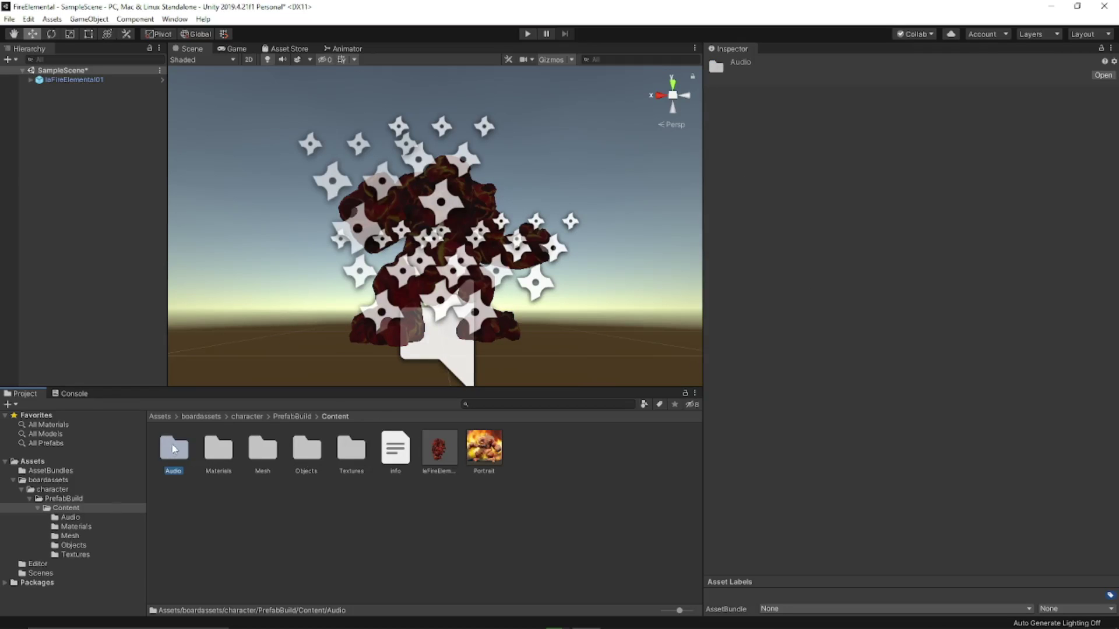
left_click(784, 609)
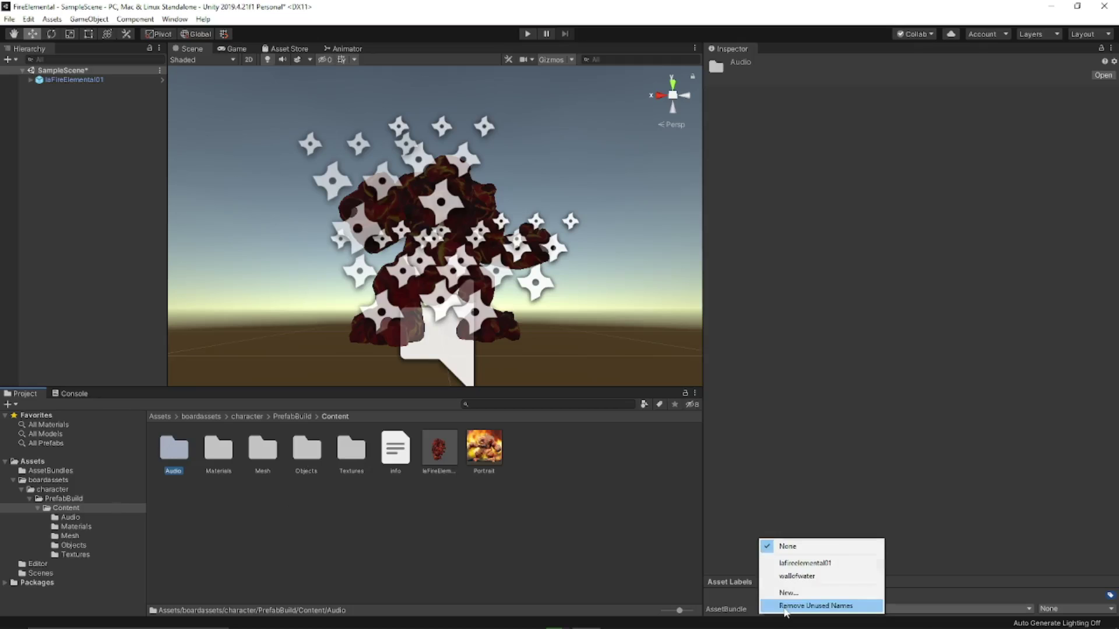
left_click(804, 563)
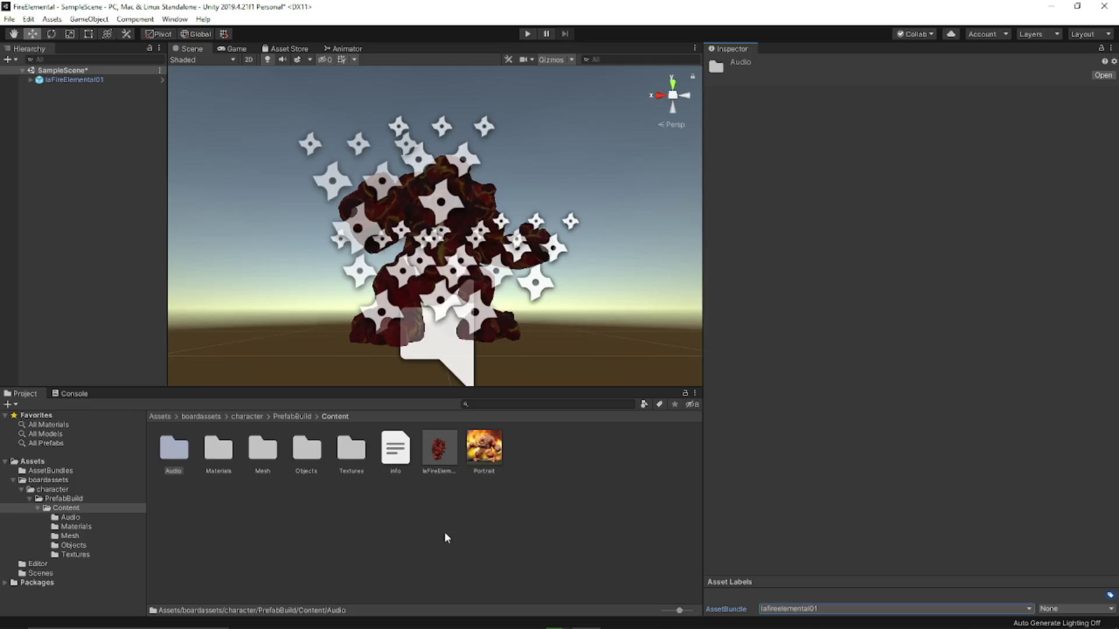
right_click(354, 545)
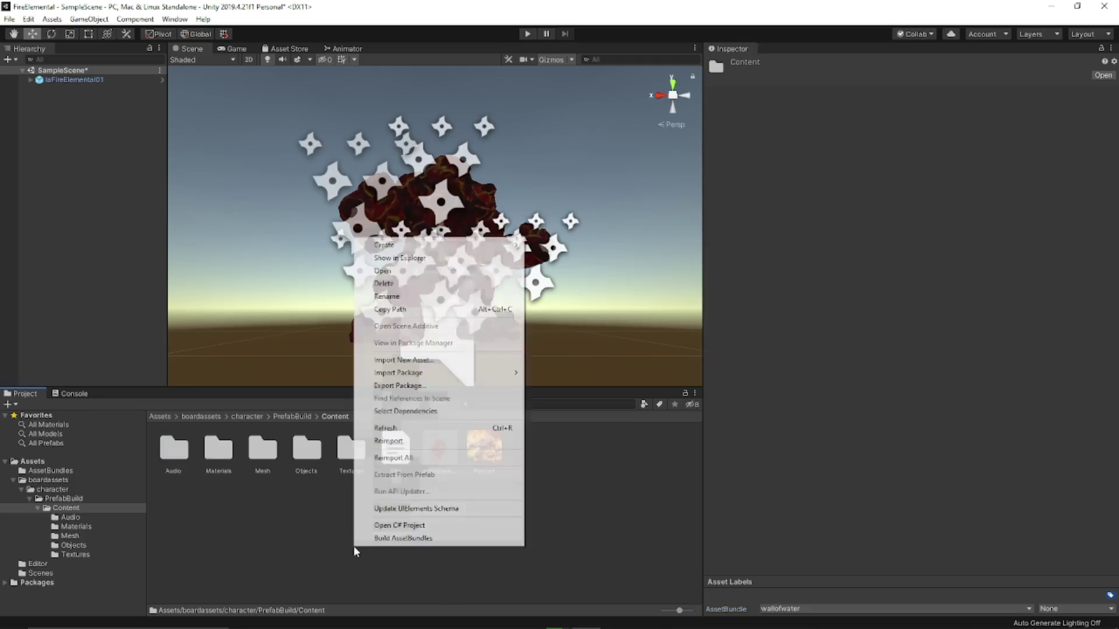
left_click(394, 539)
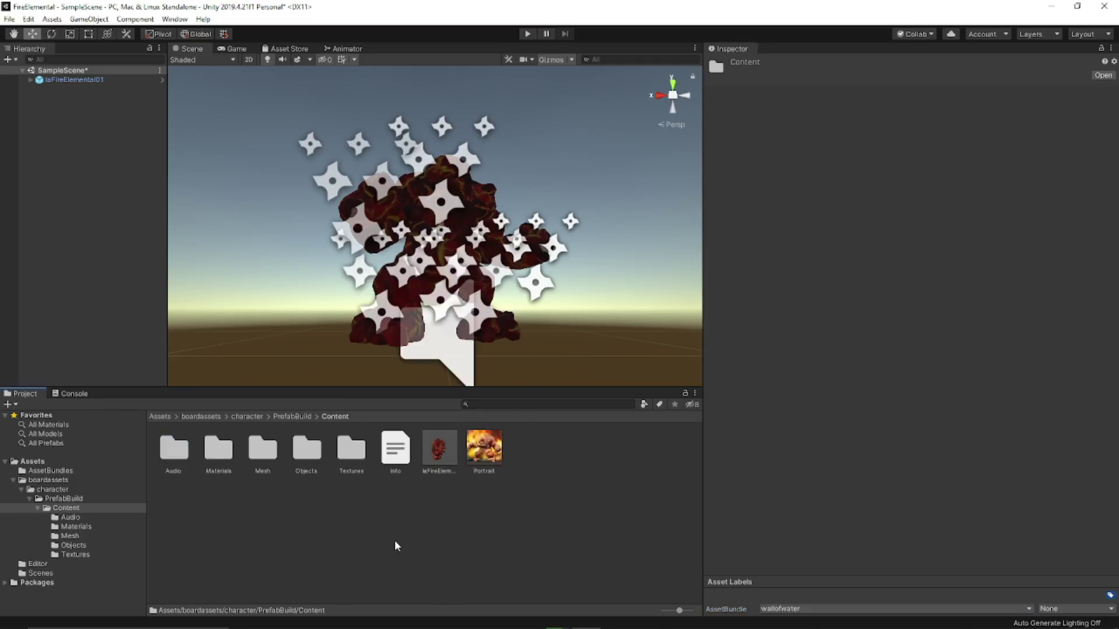